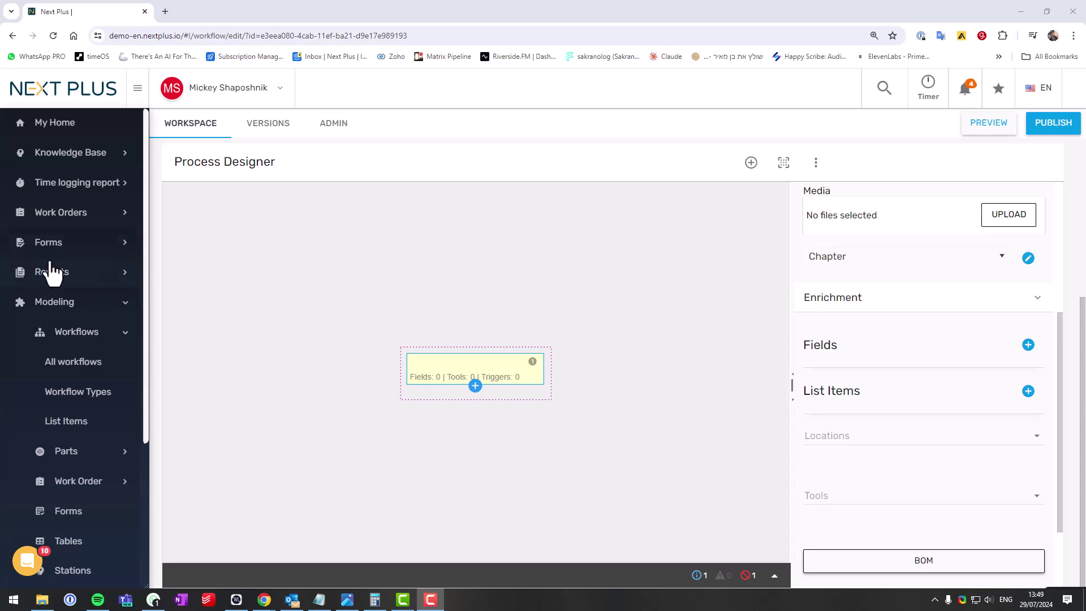
- Move the screws photo aside and close it
{"action": "left_click_drag", "start_coordinate": [146, 86], "coordinate": [743, 174]}
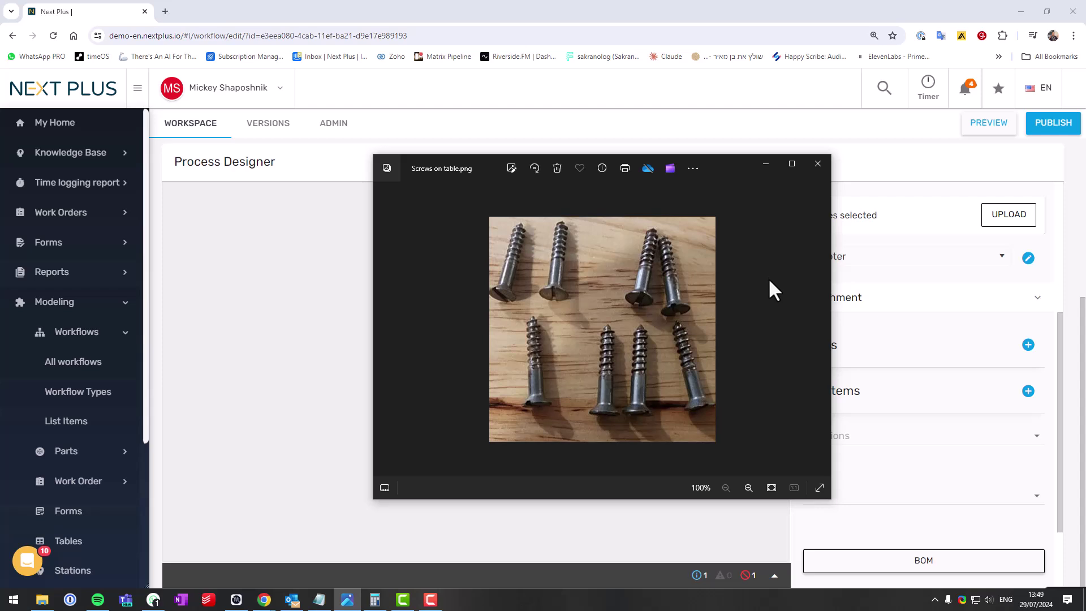
{"action": "left_click_drag", "start_coordinate": [744, 171], "coordinate": [300, 176]}
{"action": "left_click", "coordinate": [458, 175]}
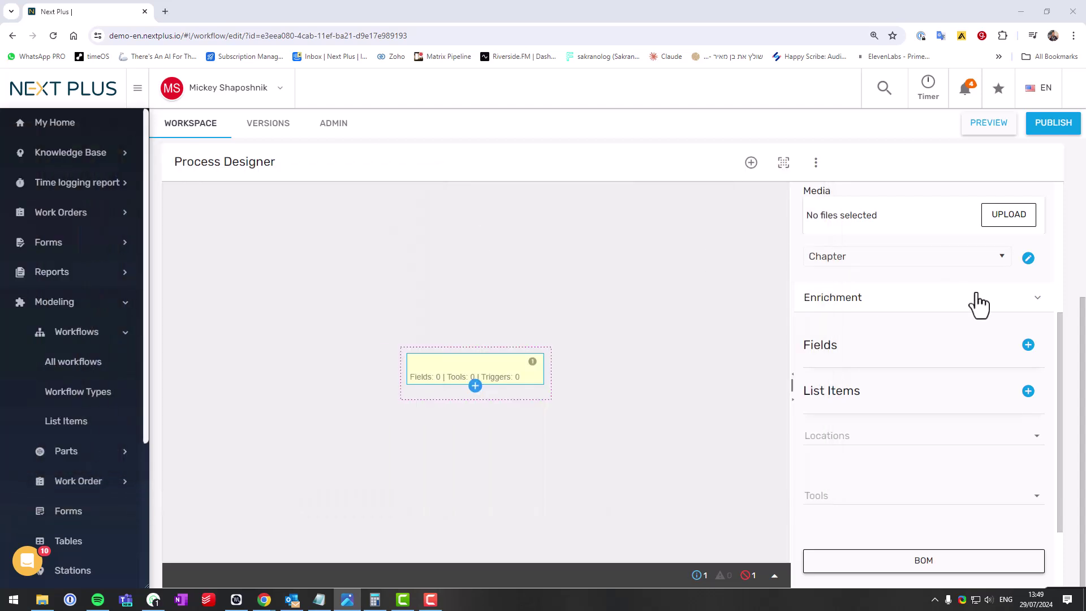
- Add a new field named 'Screws Amount' with Vision AI enabled
{"action": "left_click", "coordinate": [1028, 346]}
{"action": "left_click", "coordinate": [113, 227]}
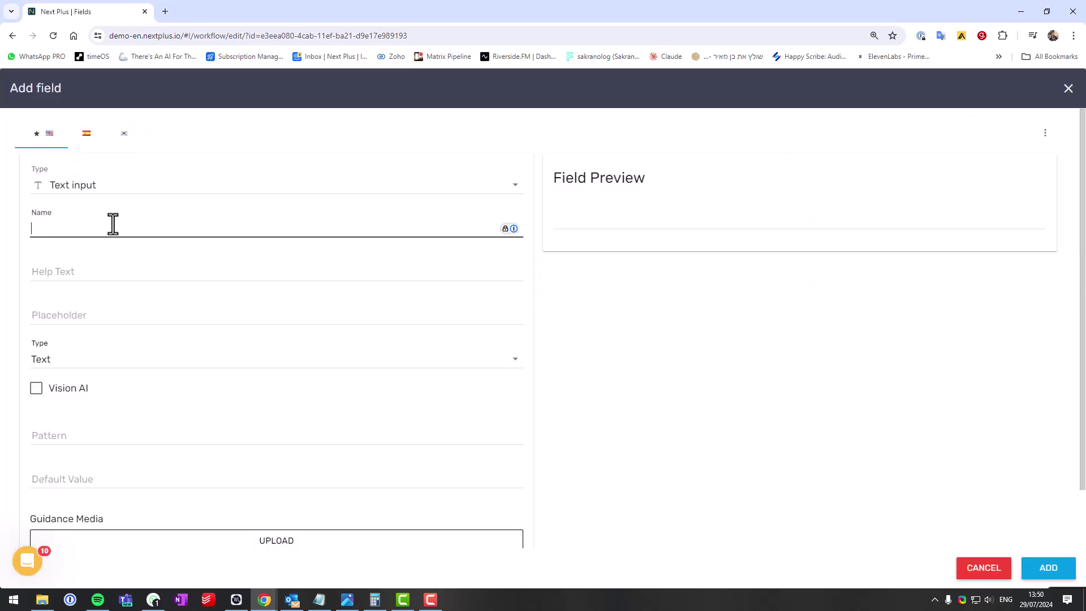
{"action": "type", "text": "Screws Amount"}
{"action": "left_click", "coordinate": [35, 388]}
- Paste the screw-counting AI prompt and set the field type to Number
{"action": "key", "text": "alt+Tab"}
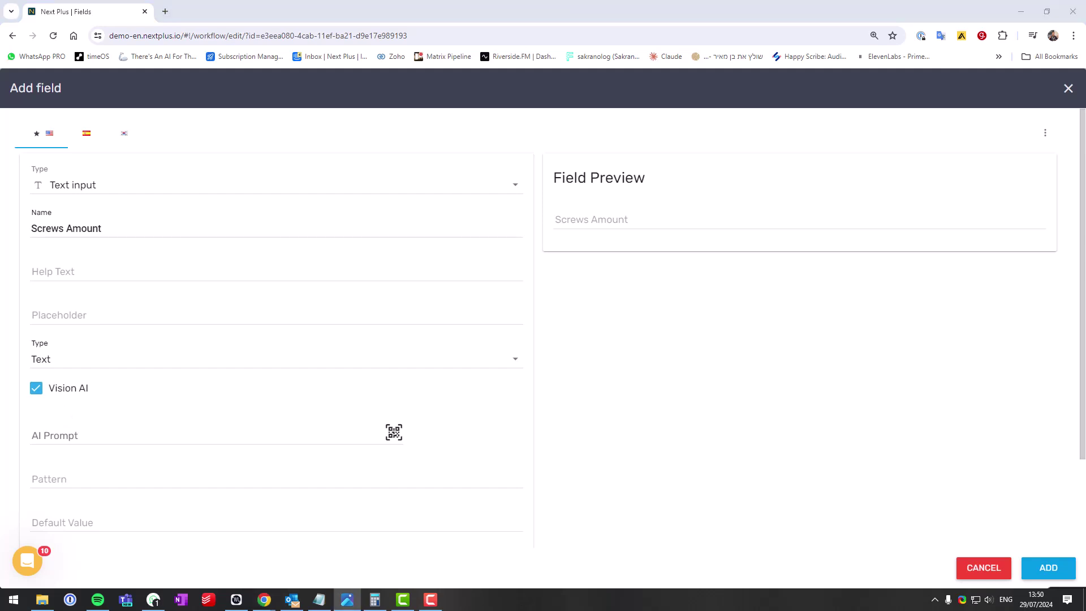
{"action": "left_click", "coordinate": [213, 435]}
{"action": "type", "text": "Enter the number of screws in the image. Enter a number only, no additional text."}
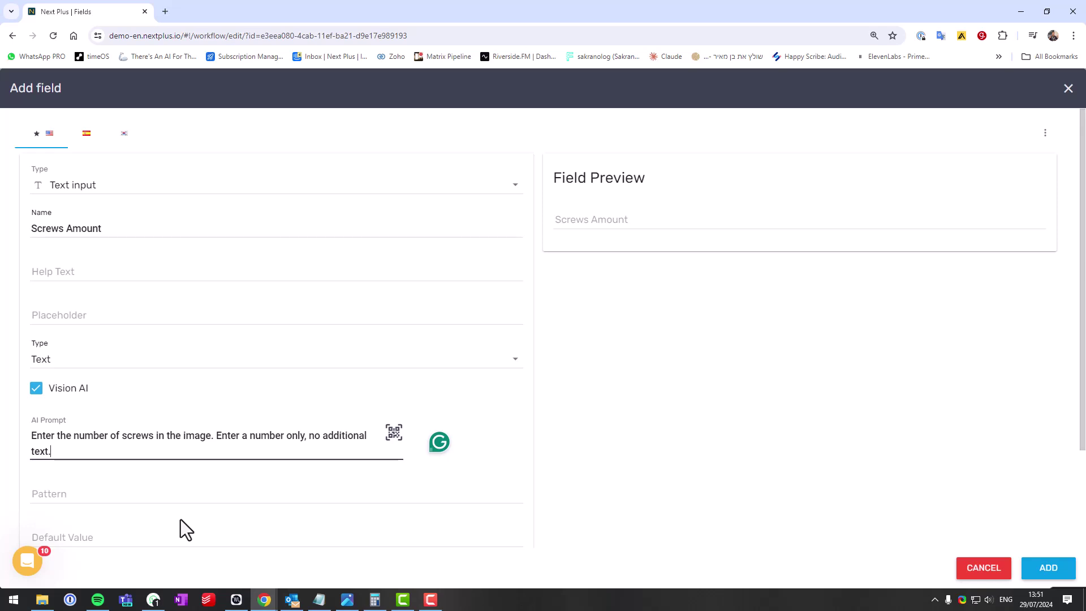
{"action": "left_click", "coordinate": [68, 359]}
{"action": "left_click", "coordinate": [48, 390]}
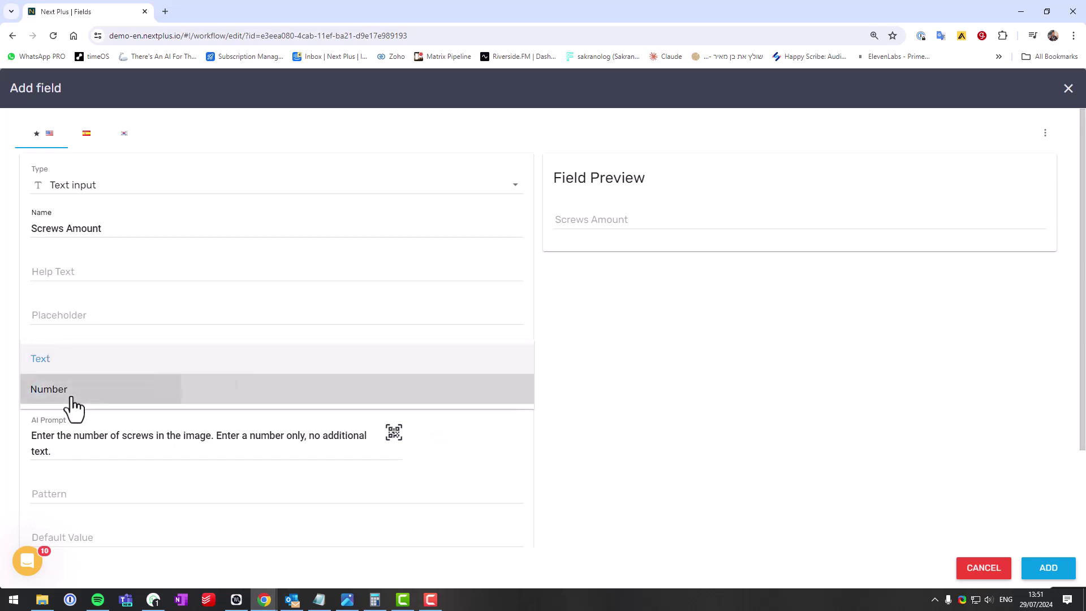
- Save the Screws Amount field and preview from the selected step
{"action": "left_click", "coordinate": [1049, 567]}
{"action": "left_click", "coordinate": [989, 123]}
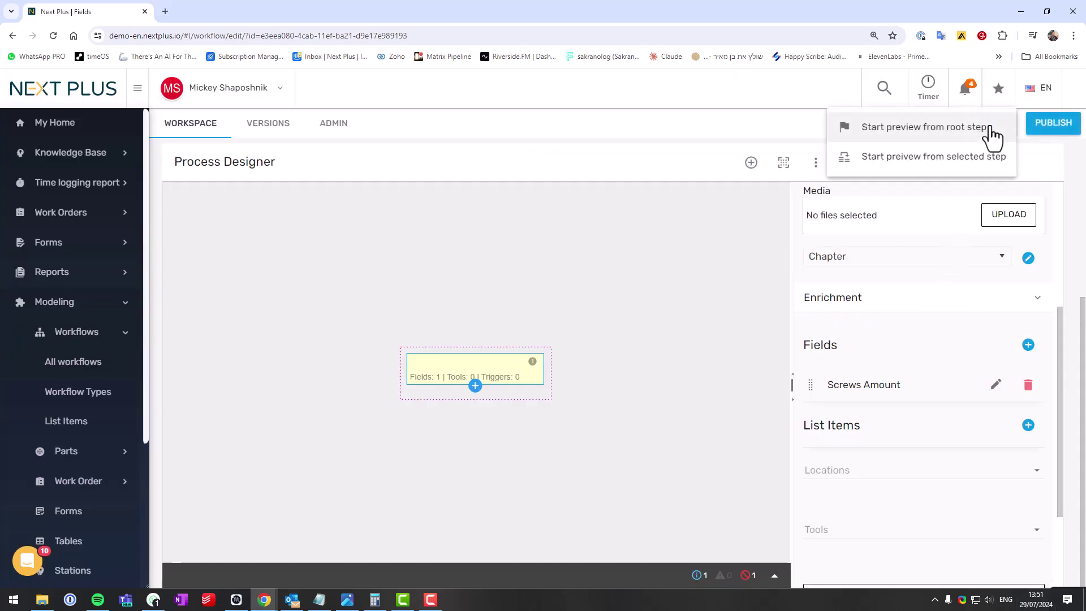
{"action": "left_click", "coordinate": [930, 161]}
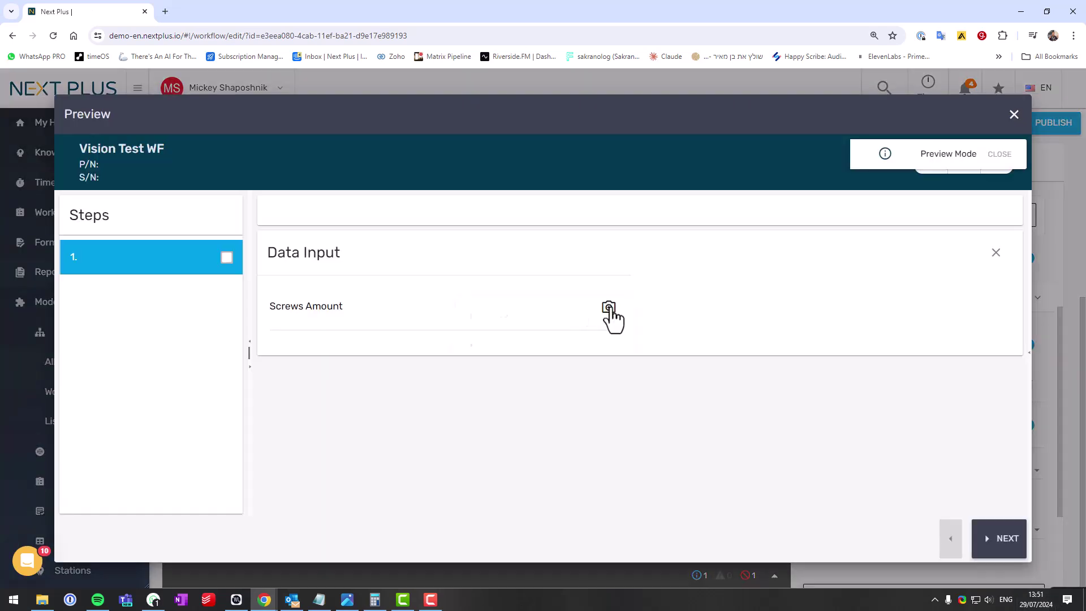
- Upload the 'Screws on table' photo from files into Screws Amount
{"action": "left_click", "coordinate": [609, 308]}
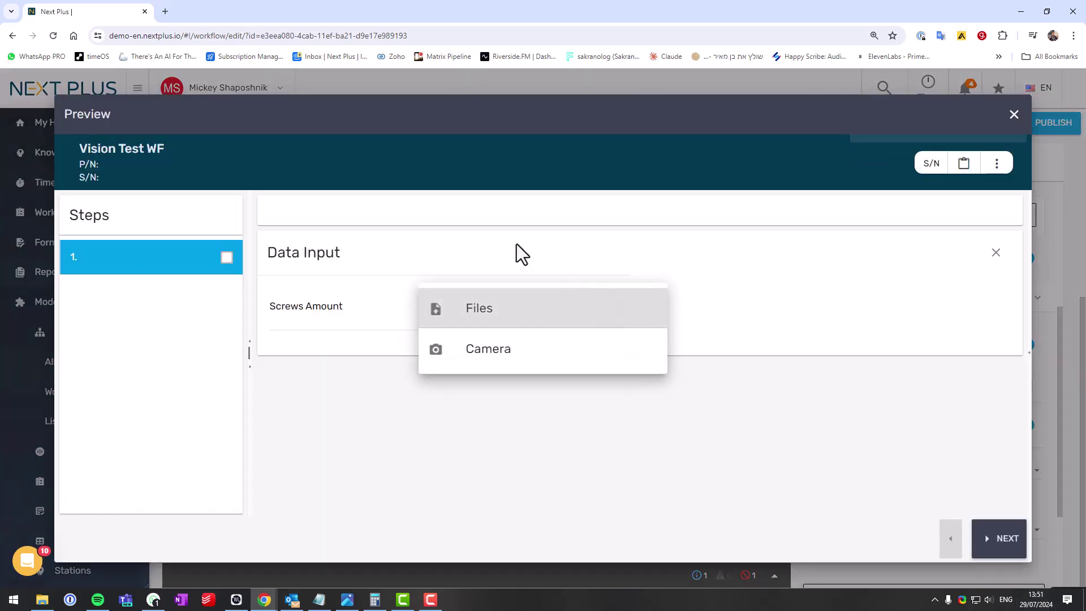
{"action": "left_click", "coordinate": [529, 313]}
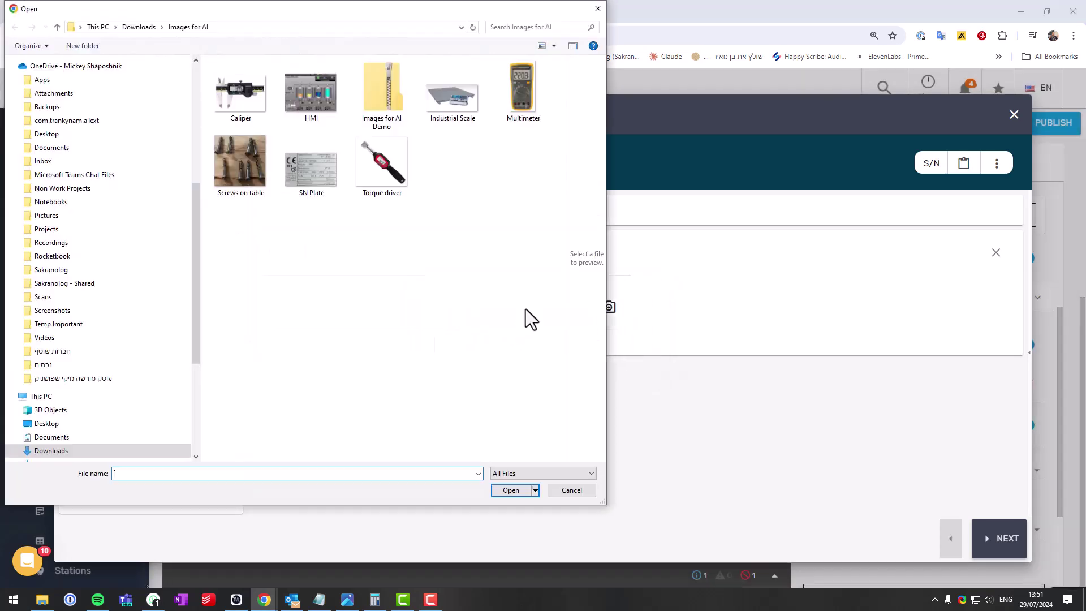
{"action": "left_click", "coordinate": [241, 163]}
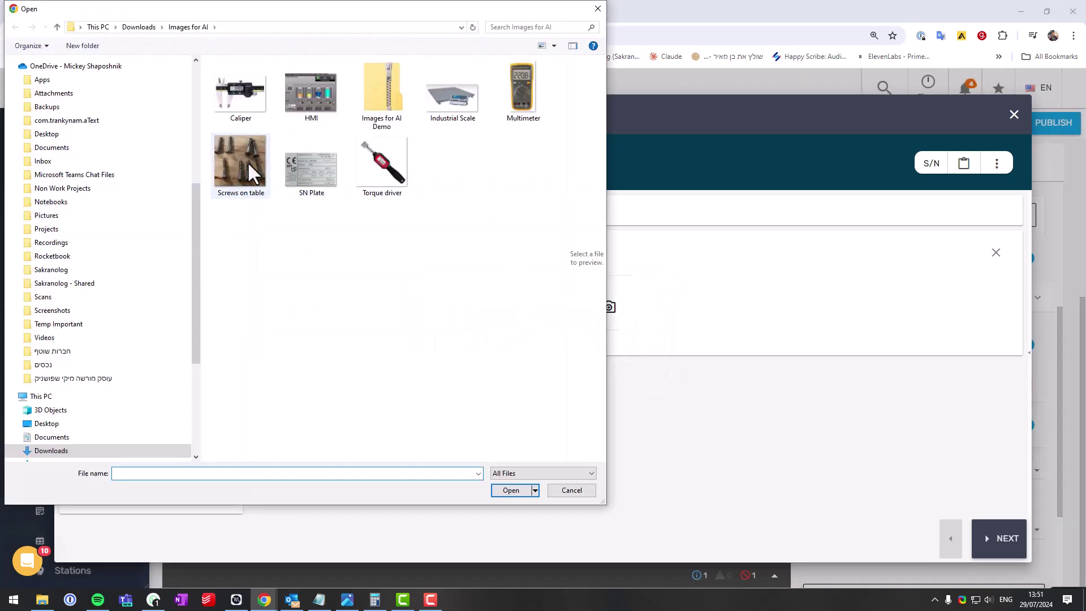
{"action": "left_click", "coordinate": [512, 490]}
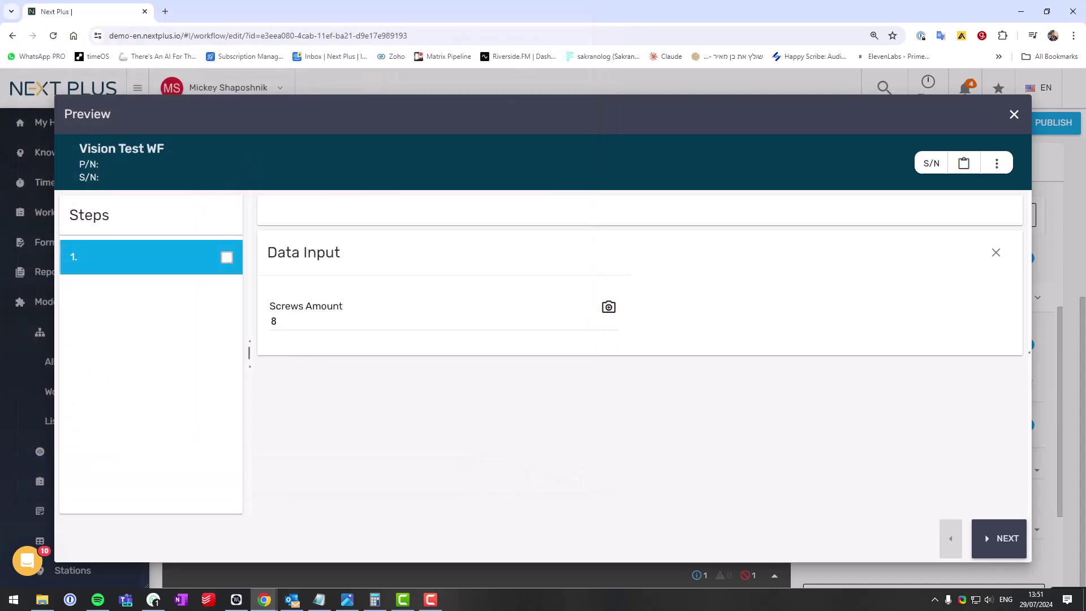
- Compare the previewed value of 8 against the screws photo, then close the photo
{"action": "key", "text": "alt+Tab"}
{"action": "left_click_drag", "start_coordinate": [642, 139], "coordinate": [790, 155]}
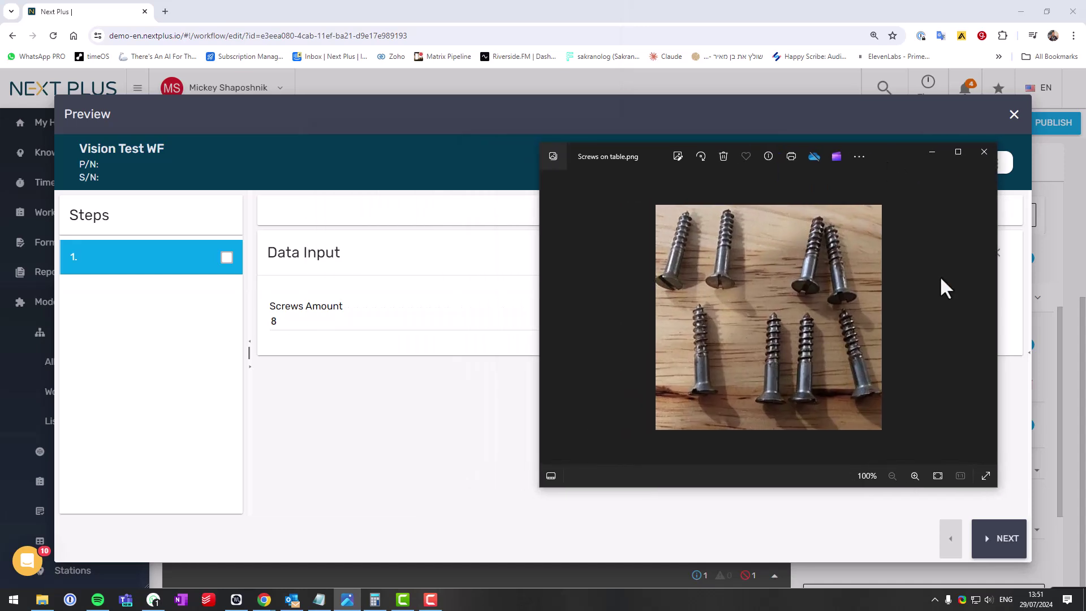
{"action": "left_click", "coordinate": [984, 151]}
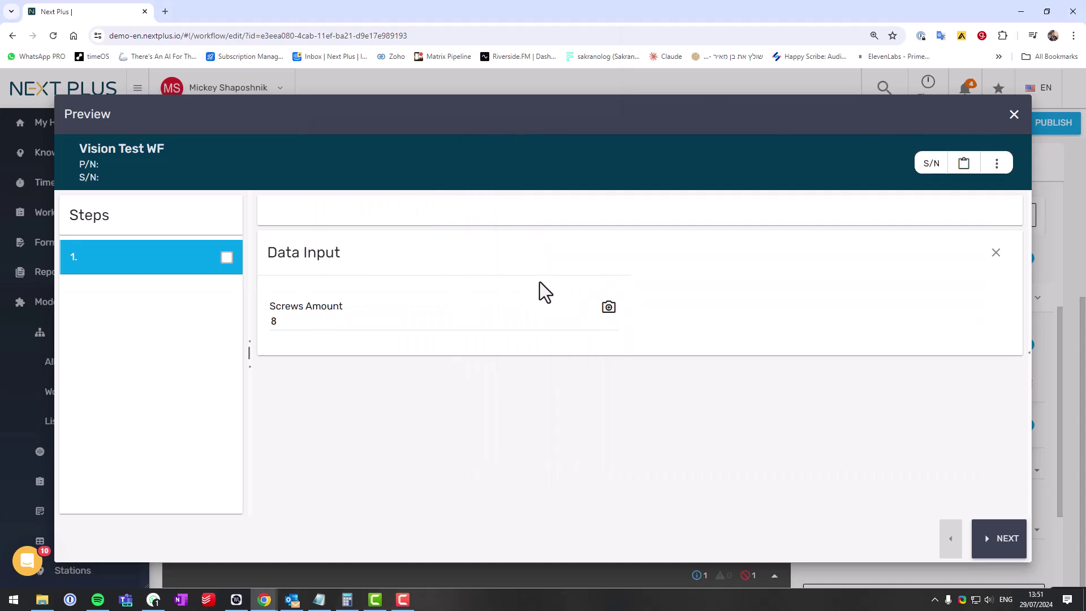